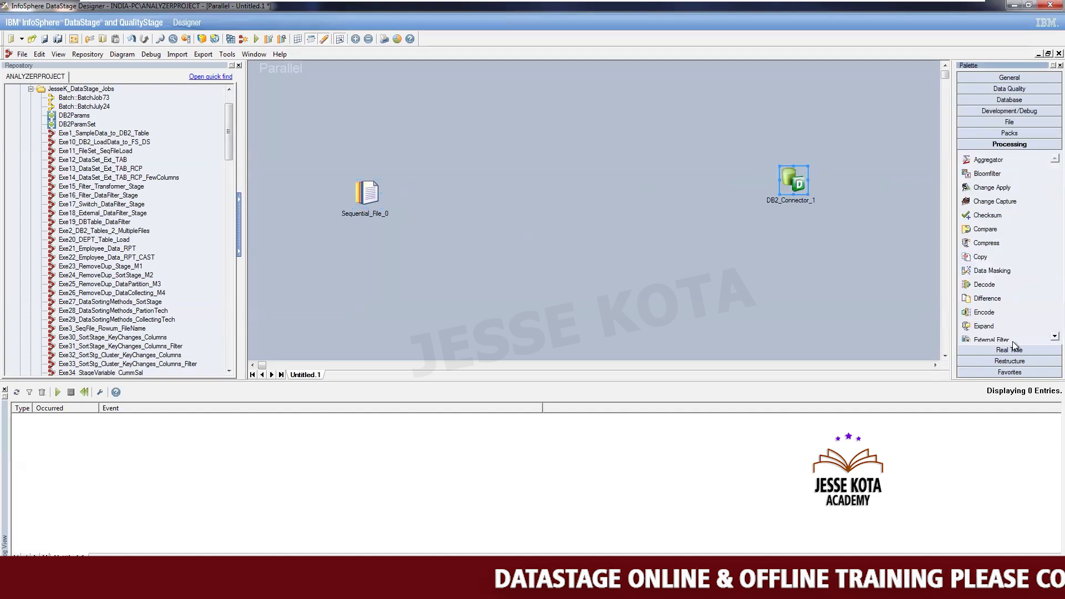
# Step: Place a Filter stage between the sequential file and the DB2 connector, and link the three stages in sequence
pyautogui.scroll(-1, 1033, 340)
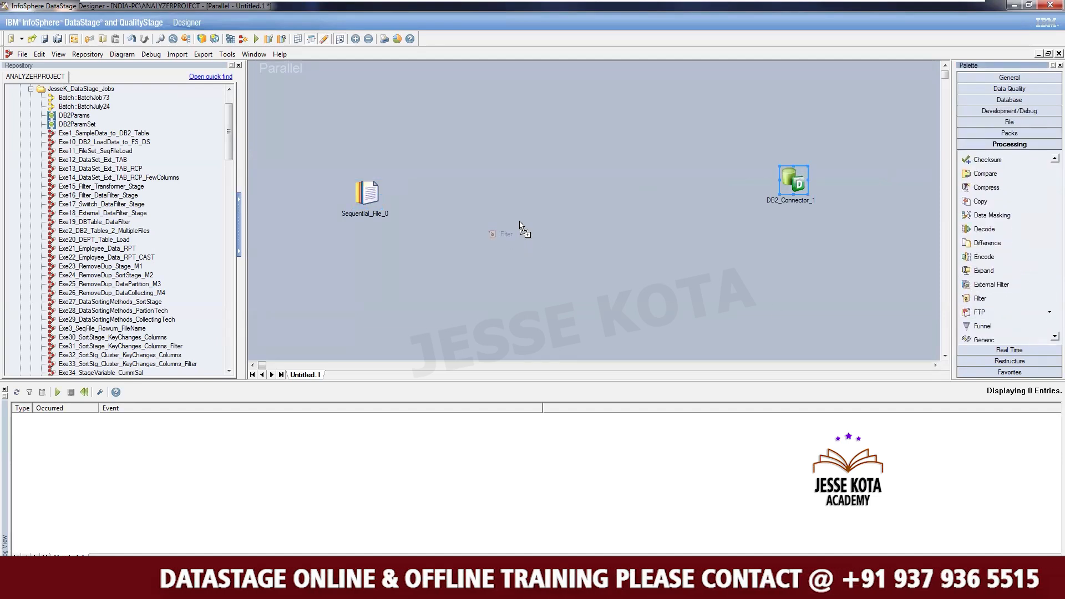
pyautogui.click(546, 191)
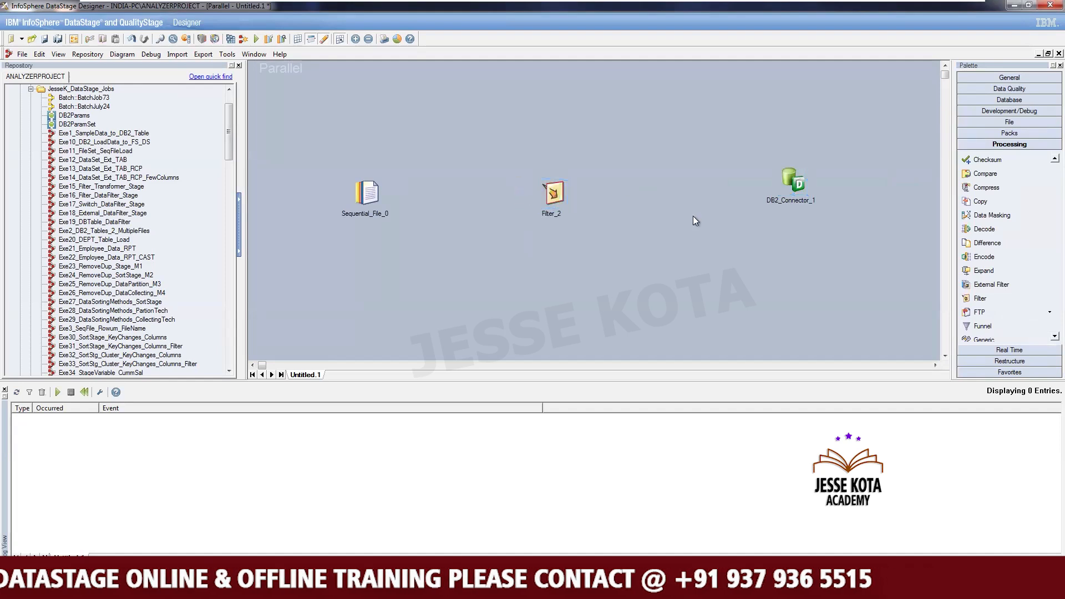
pyautogui.moveTo(368, 193); pyautogui.dragTo(792, 183)
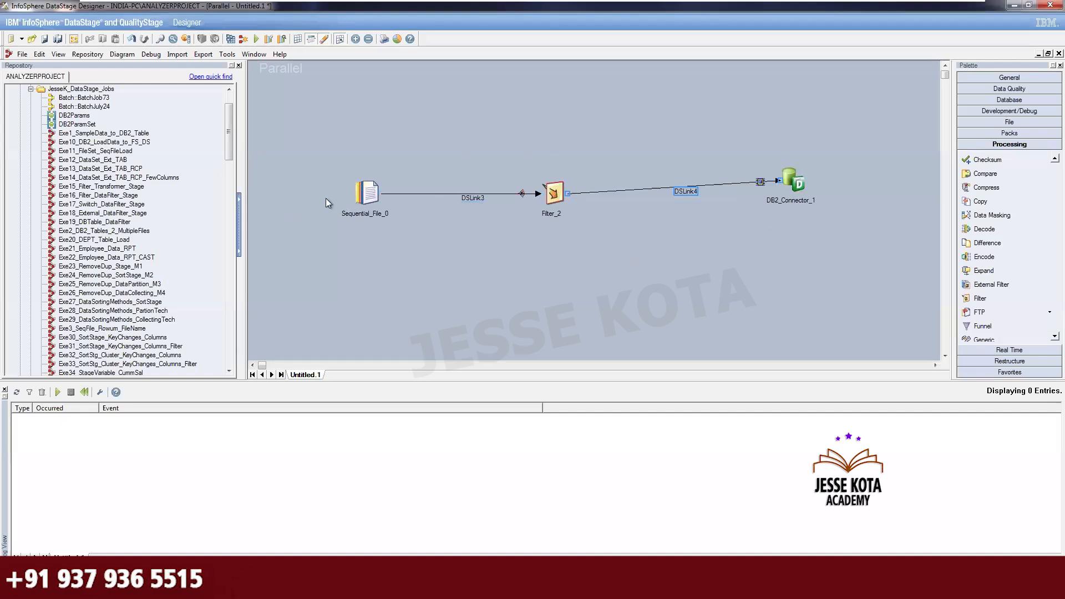
# Step: Set the sequential file stage's source file to C:\Source\Emp_Comma.txt
pyautogui.click(357, 192)
pyautogui.doubleClick(357, 192)
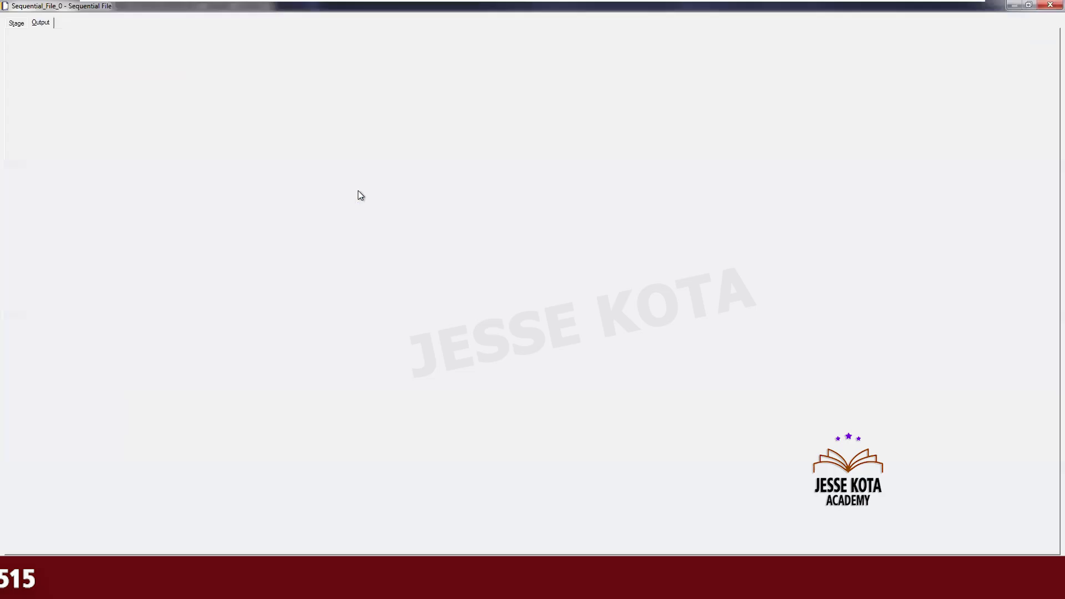
pyautogui.click(64, 95)
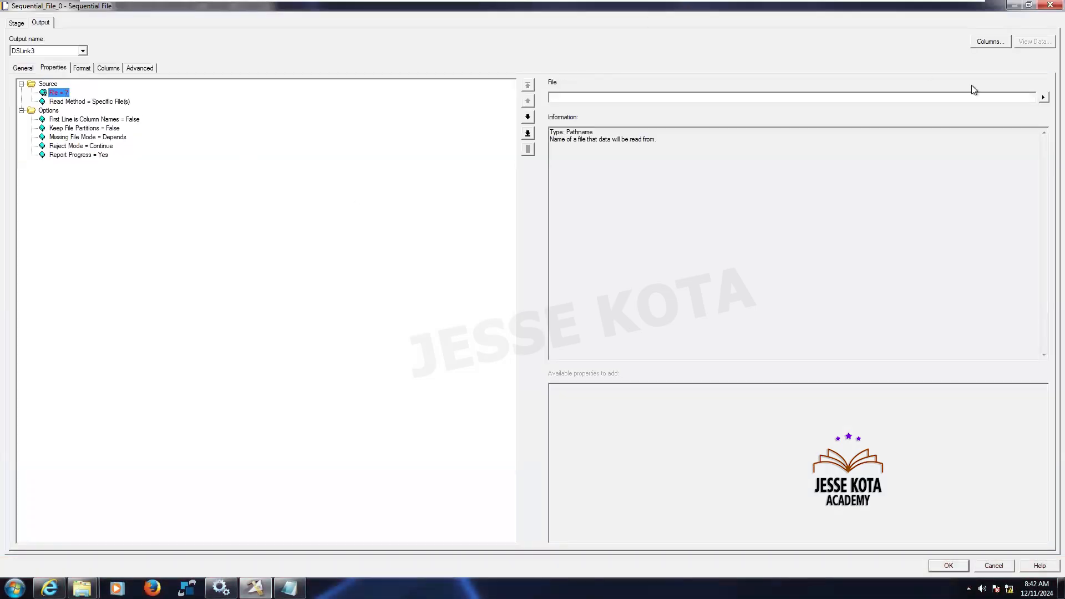
pyautogui.click(1043, 97)
pyautogui.click(982, 124)
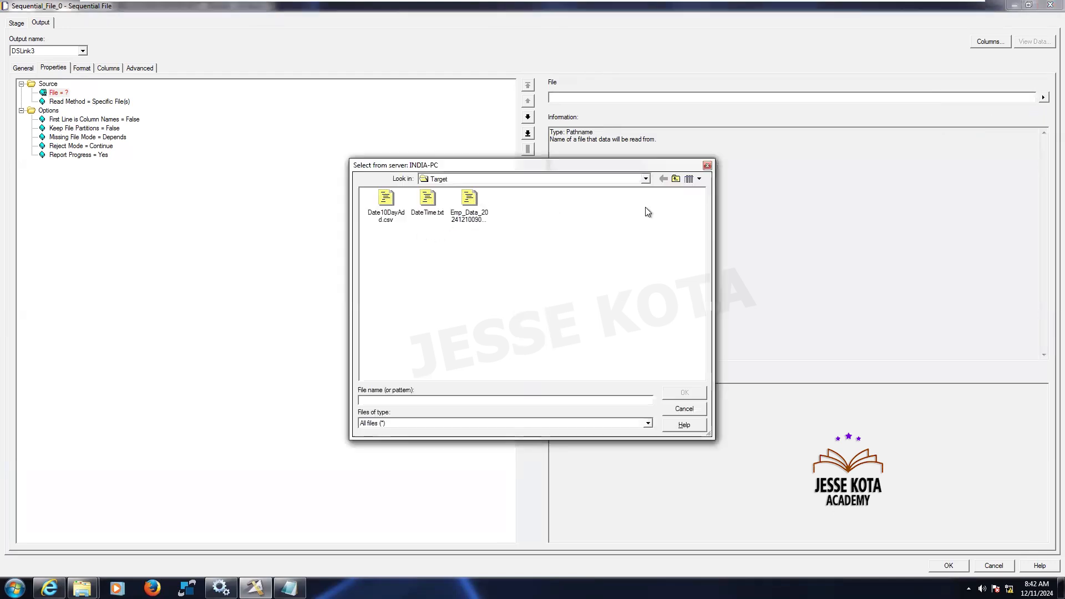
pyautogui.click(645, 179)
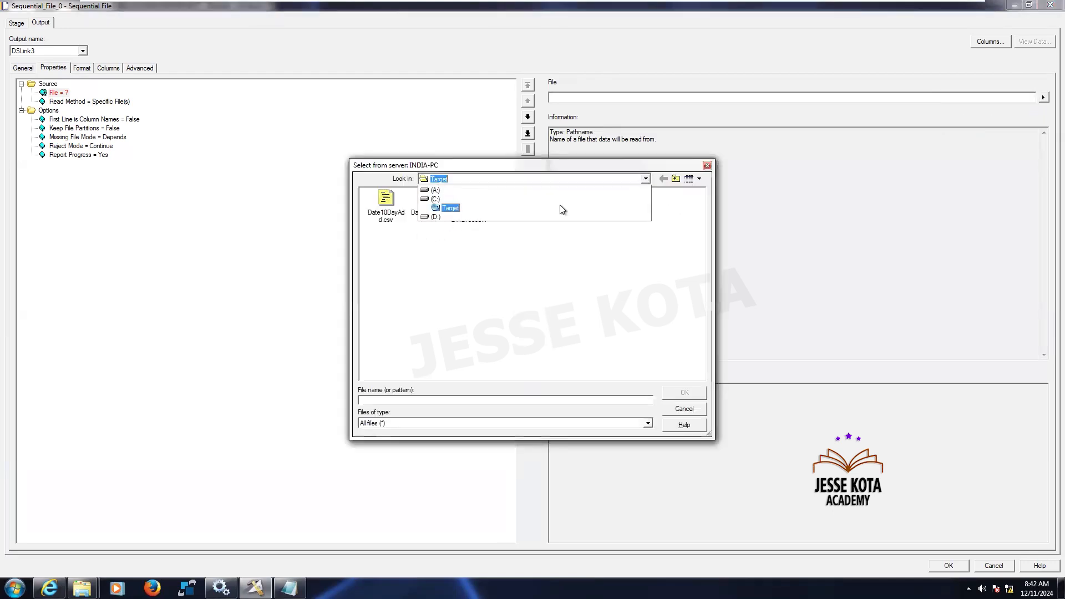
pyautogui.click(441, 200)
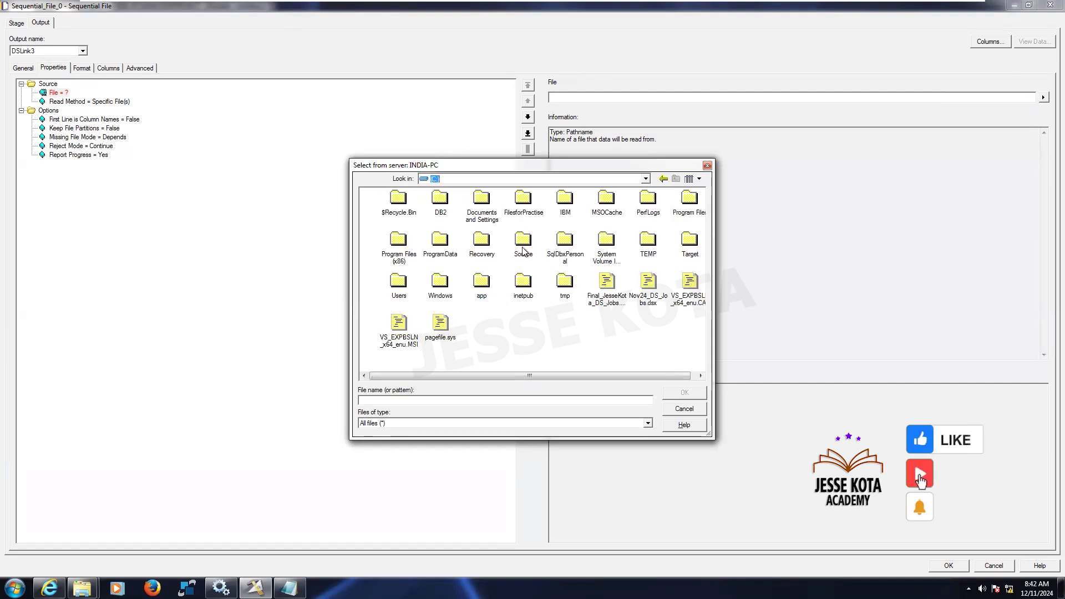
pyautogui.doubleClick(524, 244)
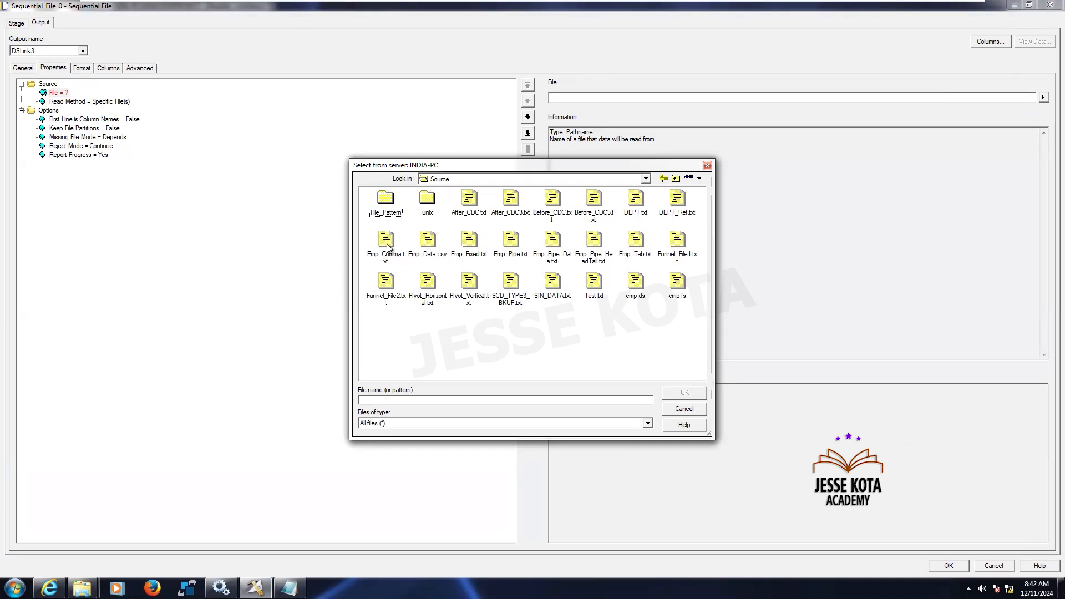
pyautogui.click(386, 244)
pyautogui.click(684, 392)
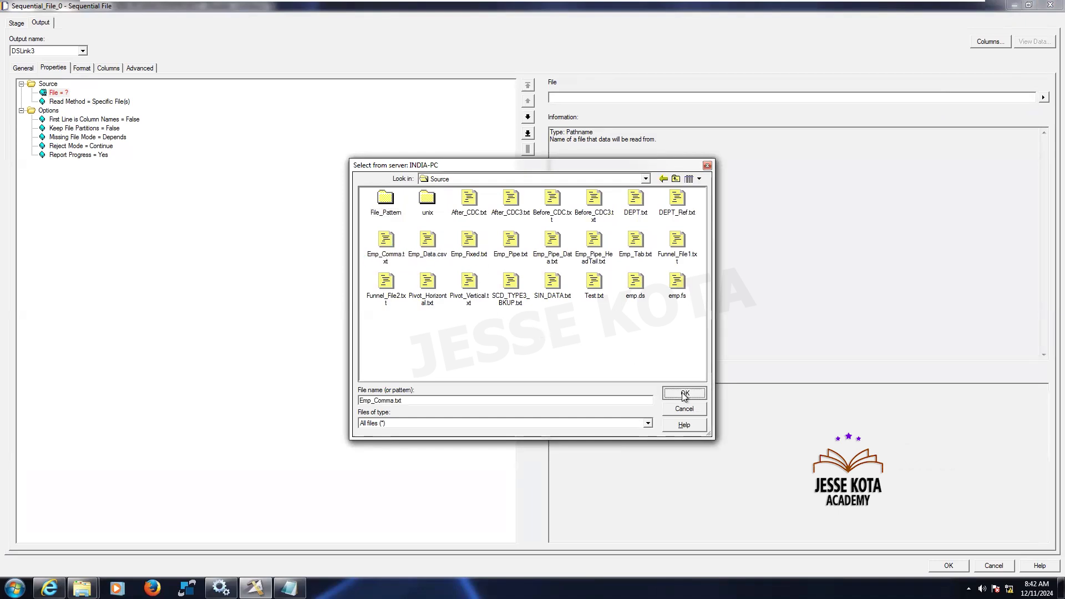
# Step: Set First Line is Column Names to True for the sequential file, check its format settings and accept the stage properties
pyautogui.click(137, 121)
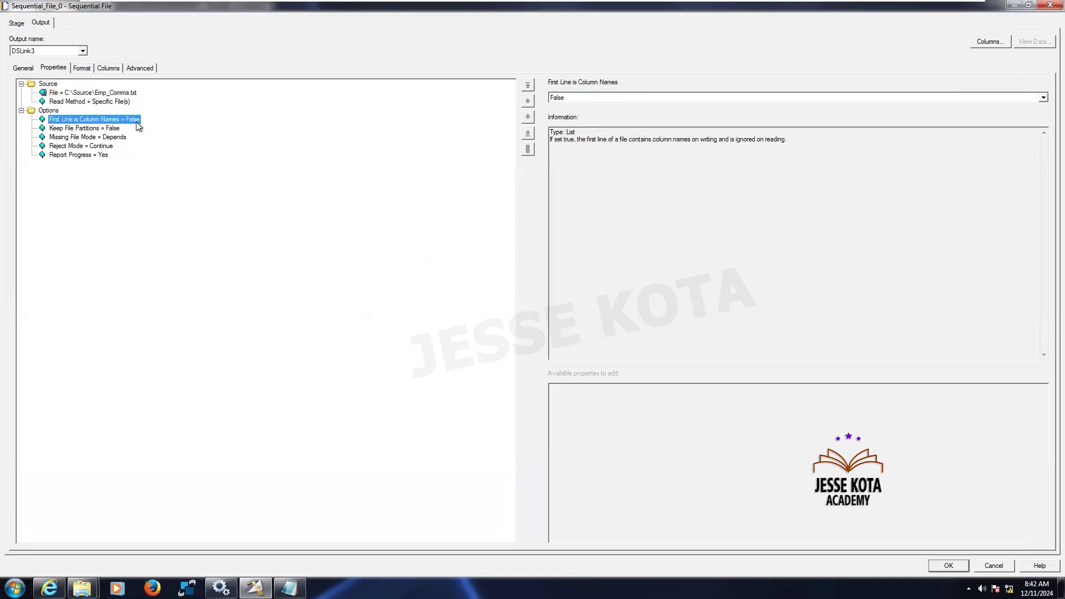
pyautogui.click(576, 94)
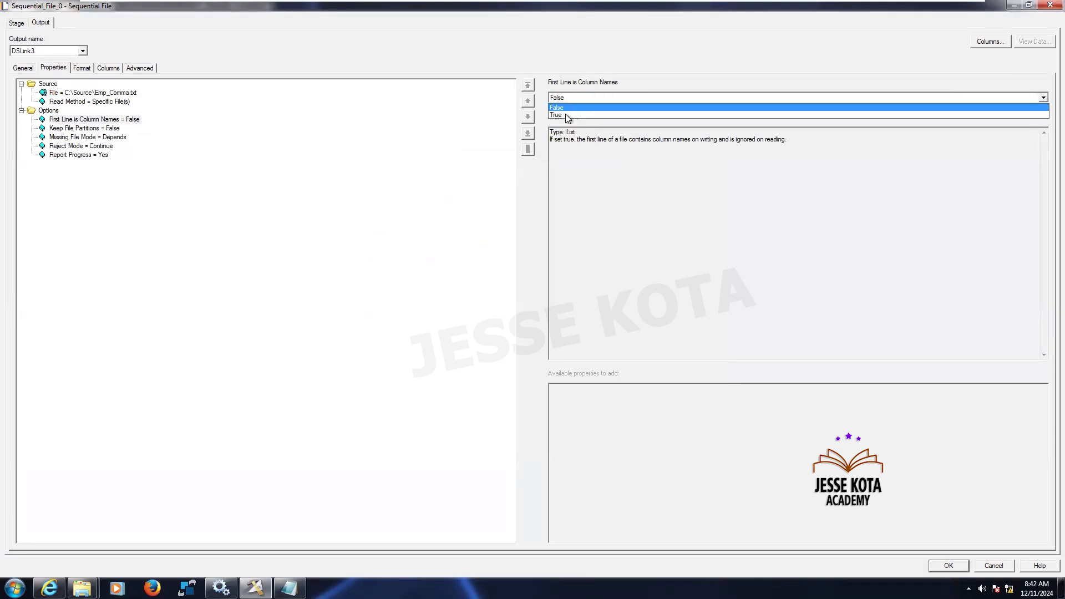
pyautogui.click(567, 114)
pyautogui.click(81, 69)
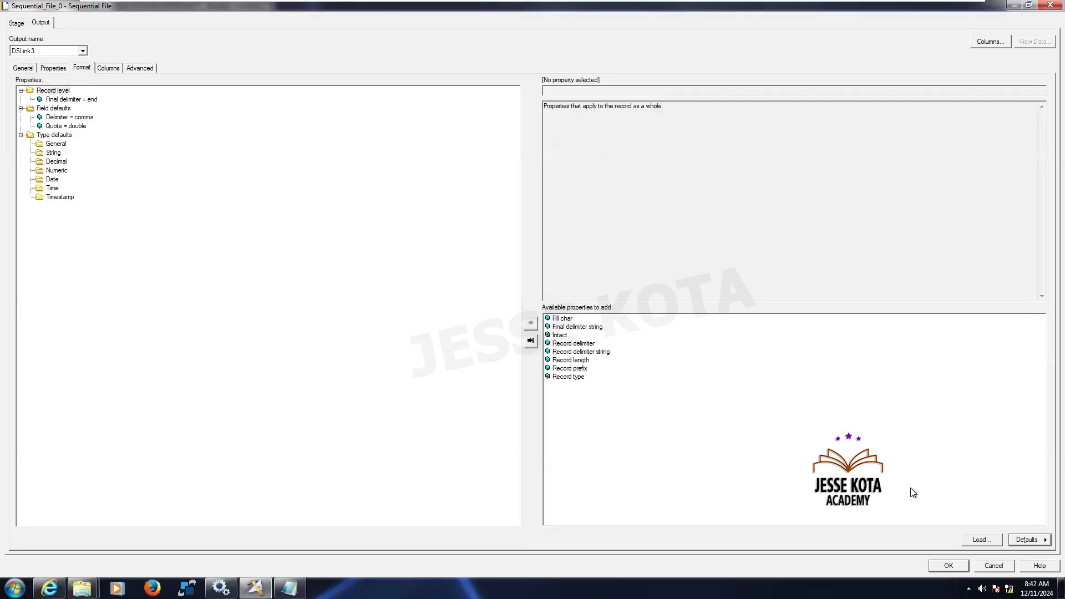
pyautogui.click(949, 566)
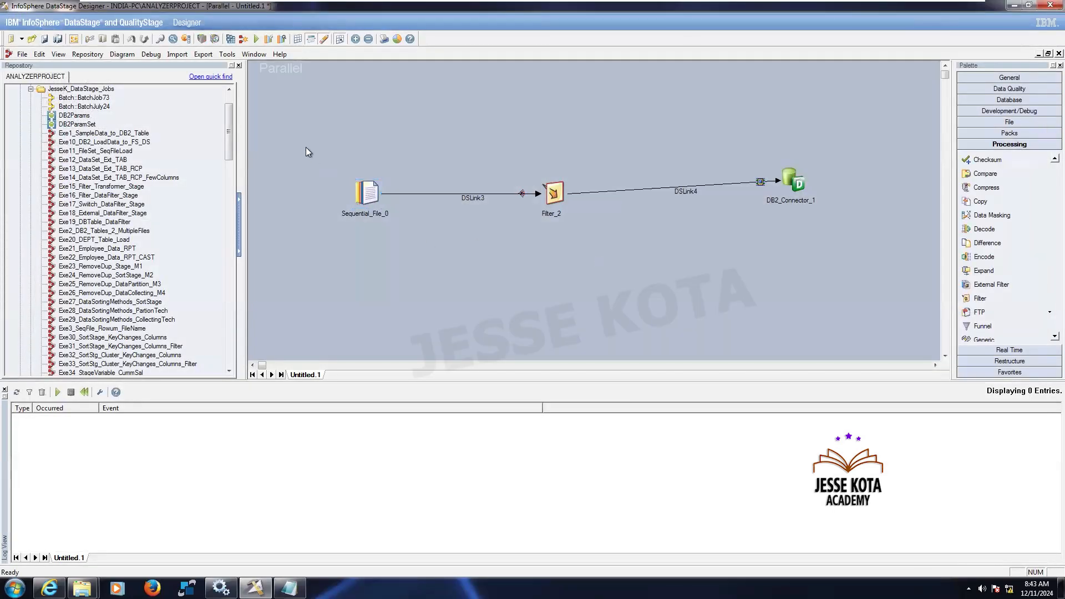
# Step: Set the Filter stage's Where Clause to DEPTNO=30 and accept the stage properties
pyautogui.moveTo(303, 144); pyautogui.dragTo(867, 255)
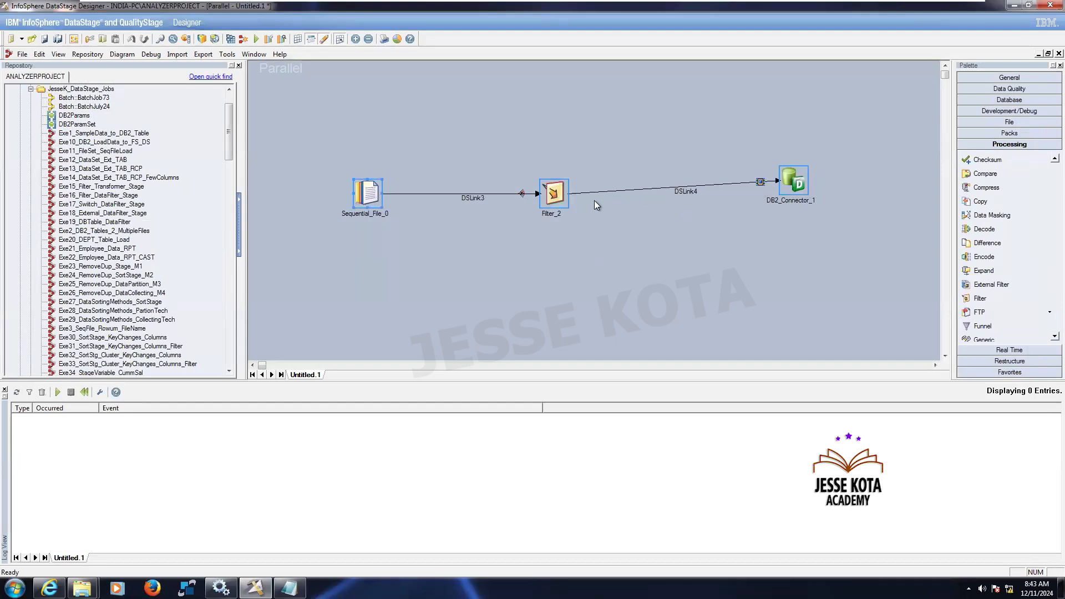
pyautogui.doubleClick(552, 184)
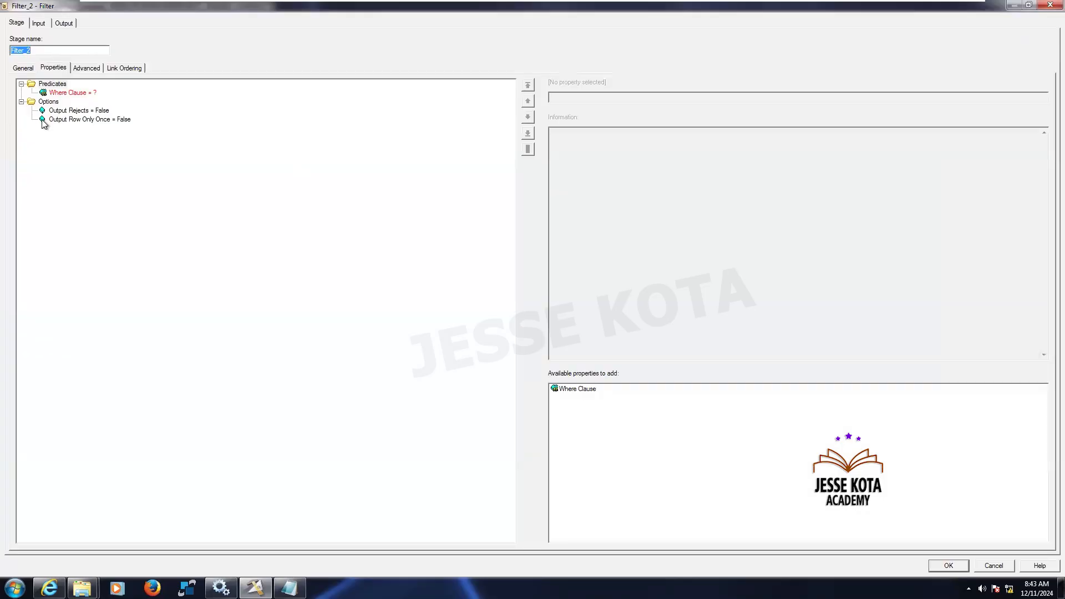
pyautogui.click(63, 94)
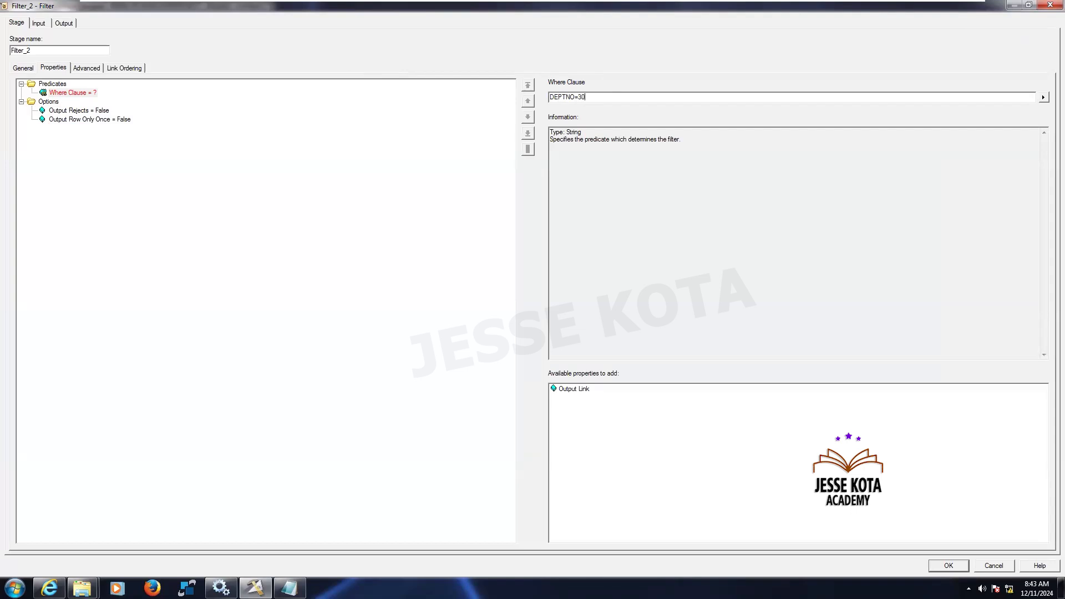
pyautogui.write('DEPTNO=30')
pyautogui.press('Return')
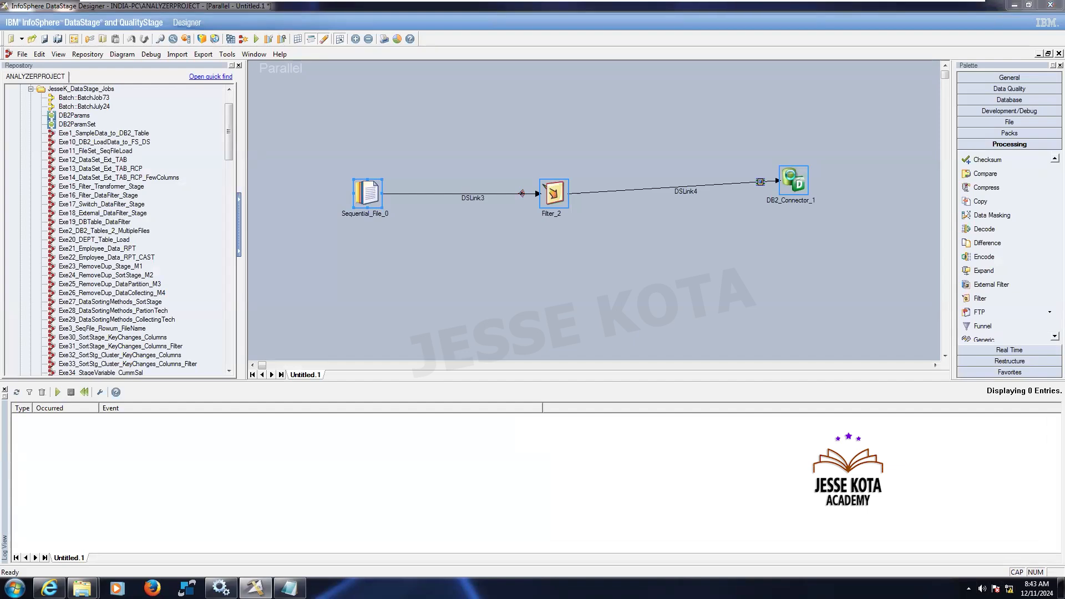
# Step: Review the DB2 connector's required properties, set Generate SQL to Yes and close the connector
pyautogui.doubleClick(791, 177)
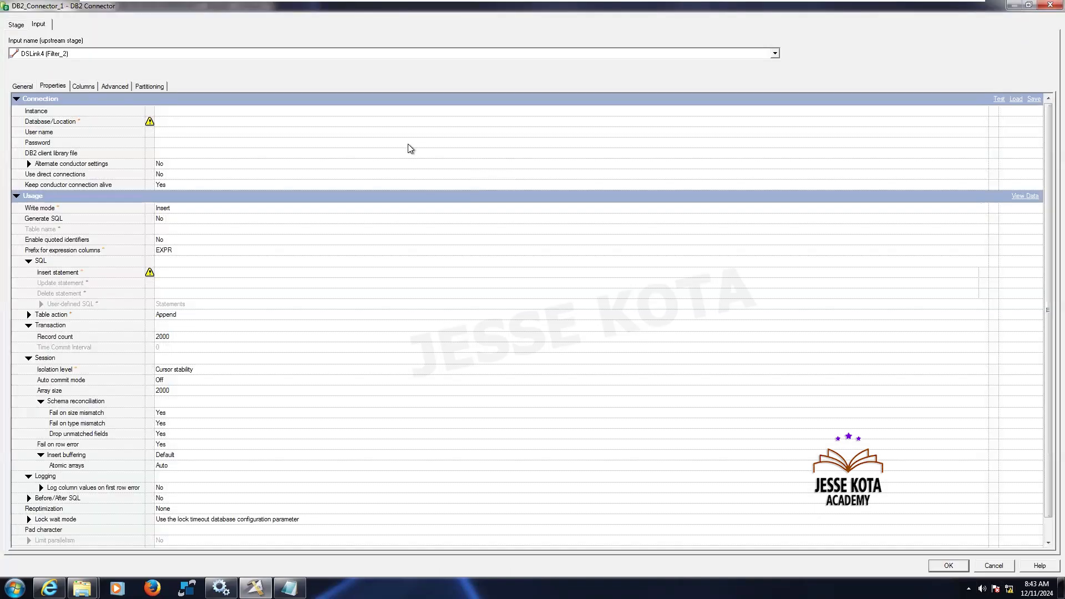
pyautogui.click(178, 120)
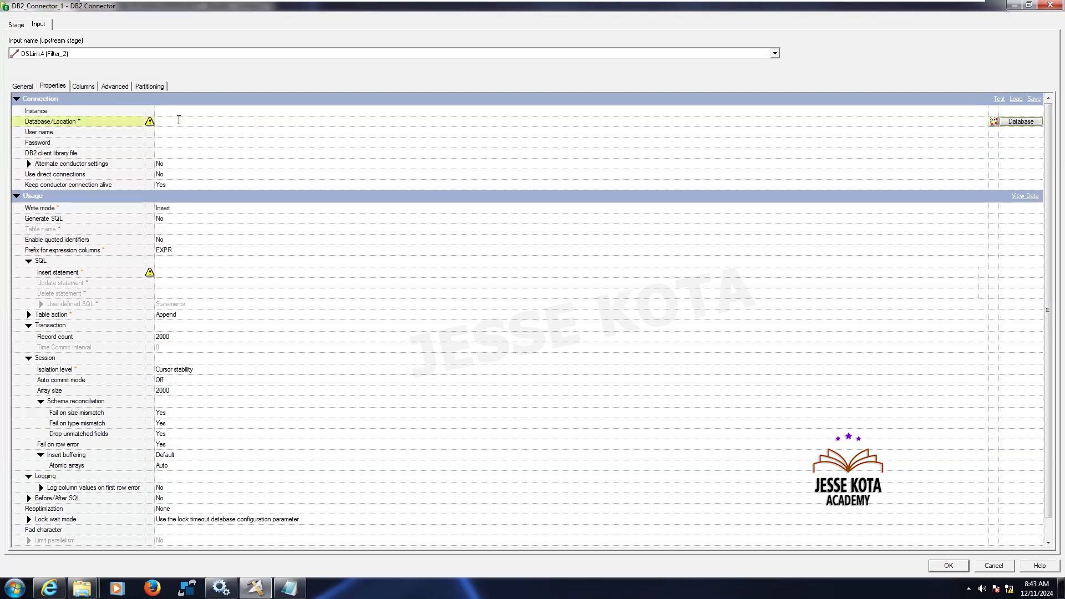
pyautogui.click(168, 272)
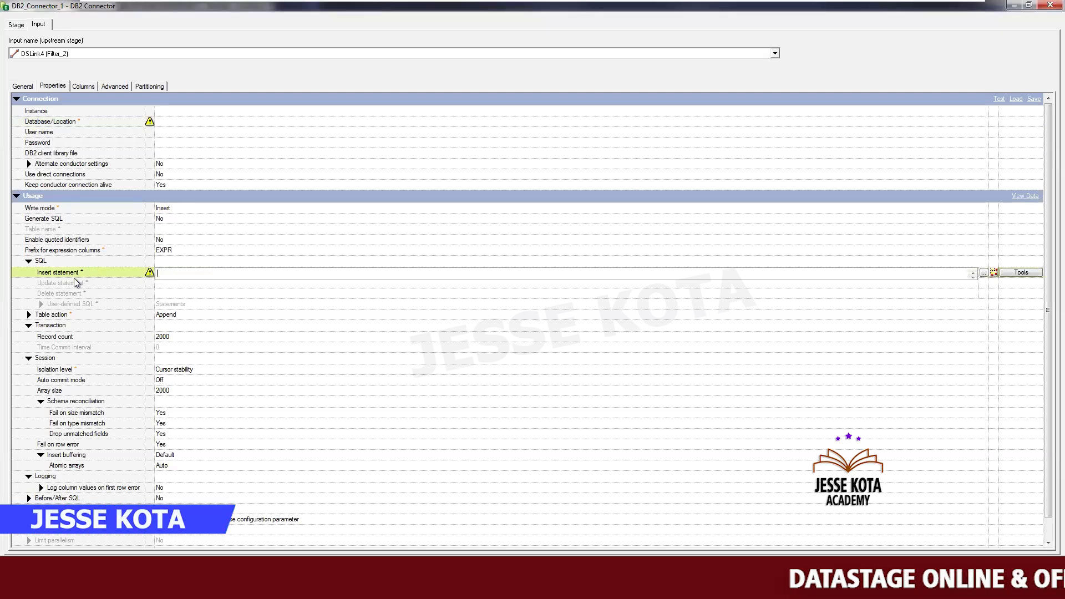
pyautogui.click(168, 218)
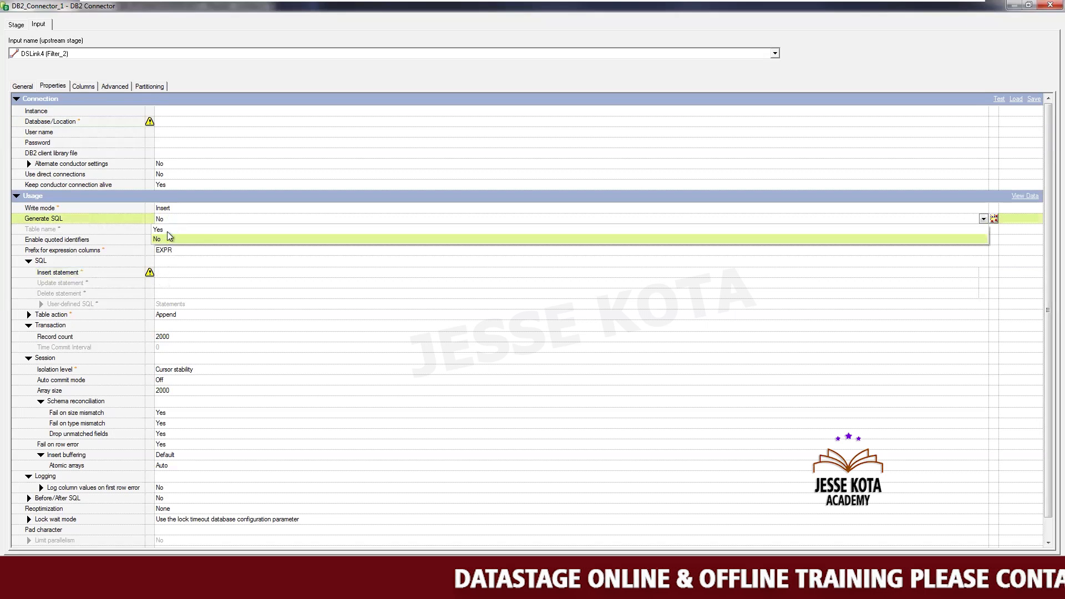
pyautogui.click(167, 229)
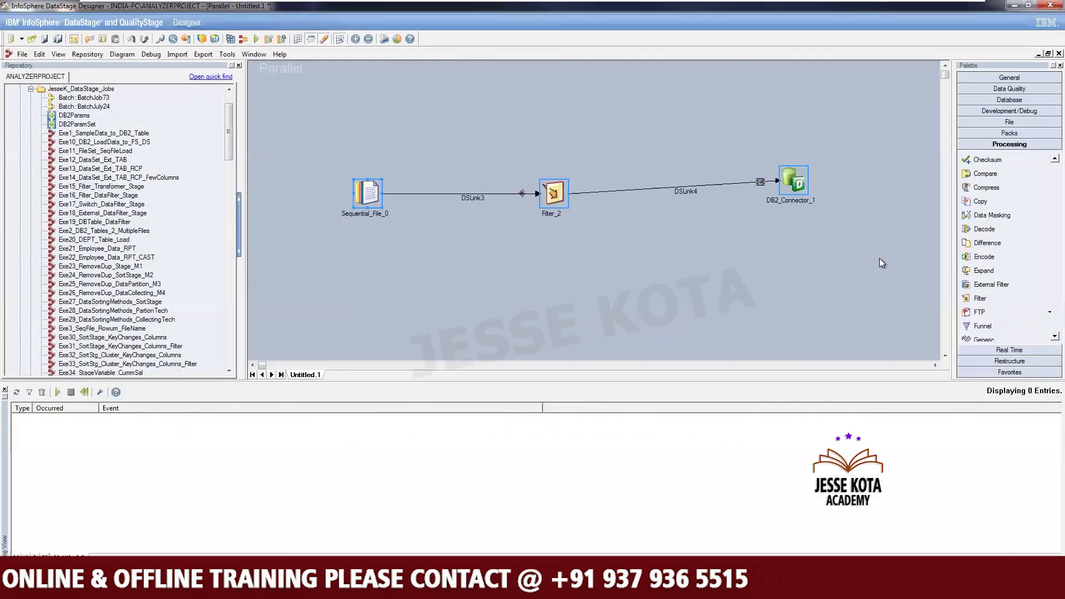
pyautogui.click(882, 262)
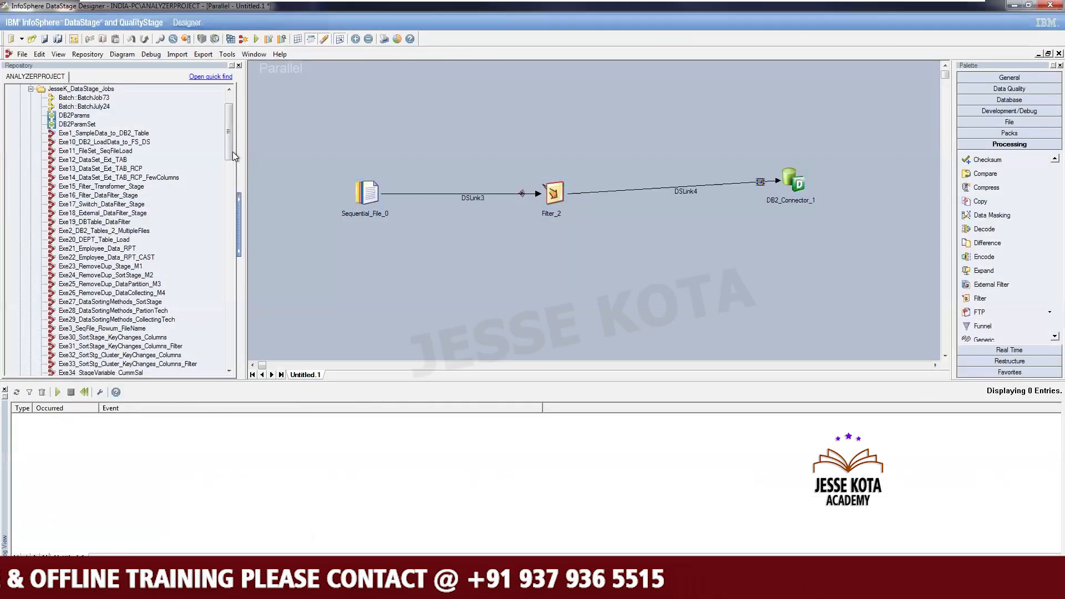
# Step: Open the Exe1_SampleData_to_DB2_Table job and examine its sequential file's path, delimiter, columns and data
pyautogui.doubleClick(132, 138)
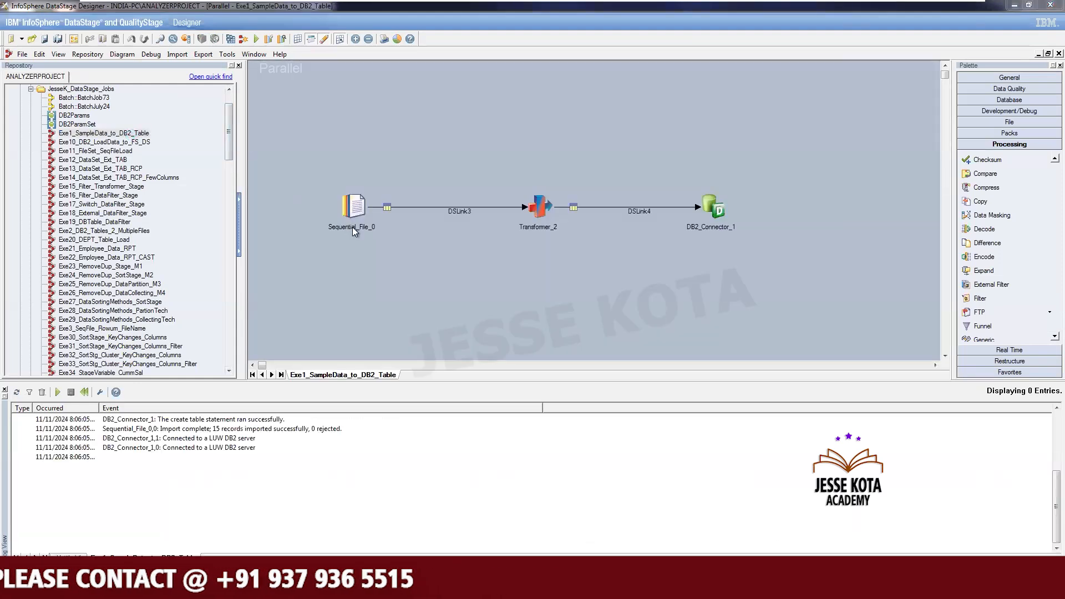
pyautogui.doubleClick(349, 200)
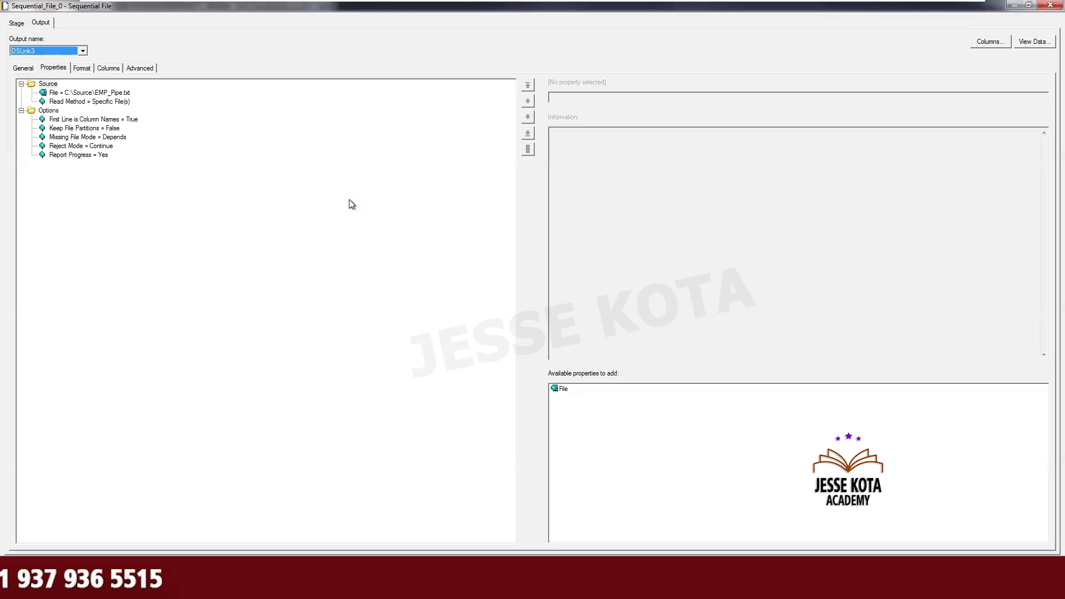
pyautogui.click(119, 93)
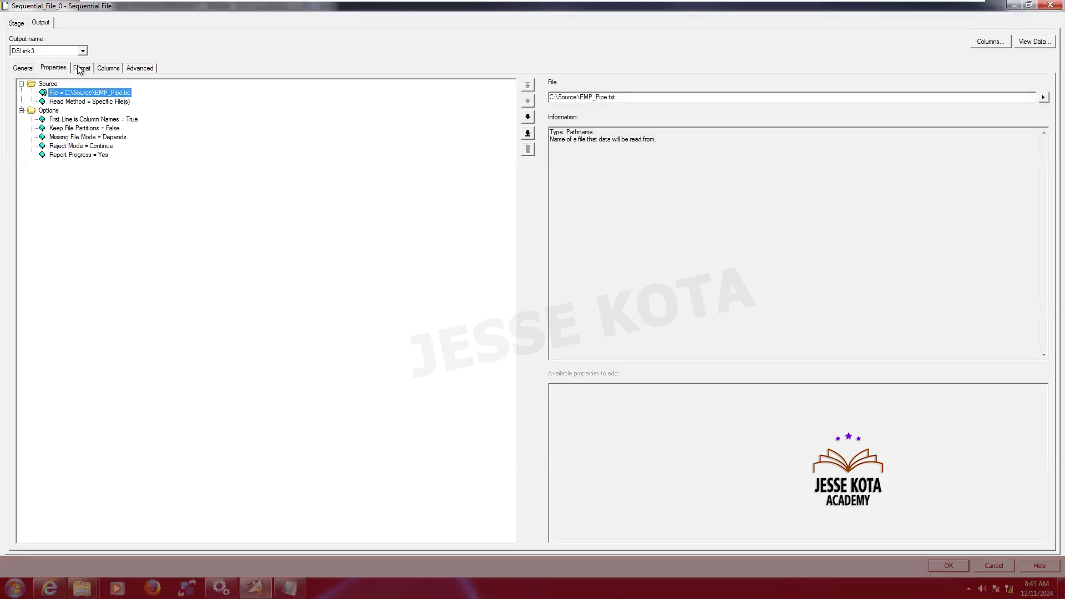
pyautogui.click(82, 67)
pyautogui.click(72, 117)
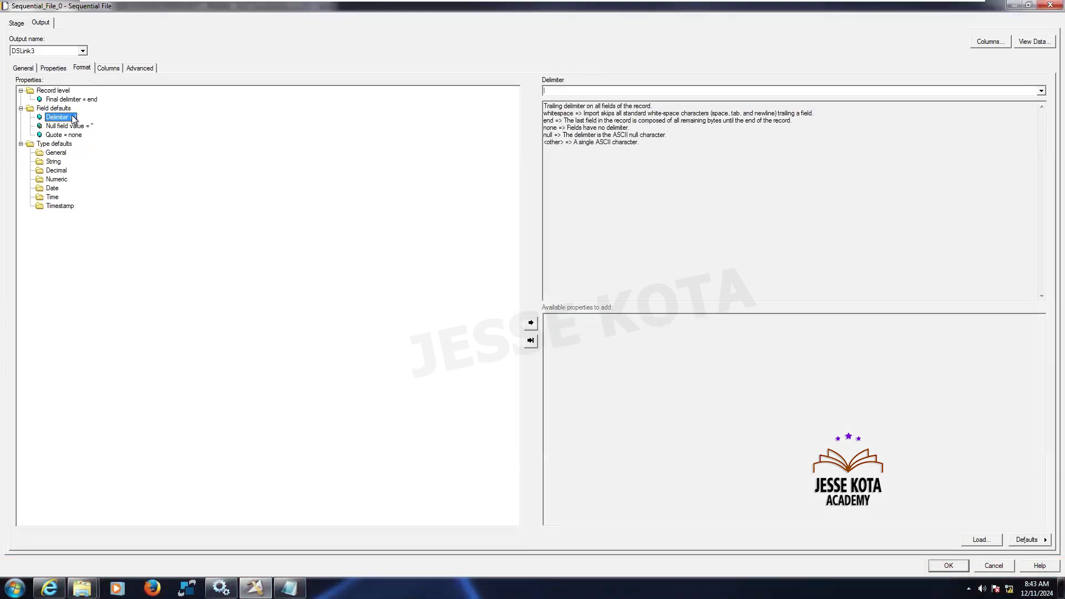
pyautogui.click(104, 68)
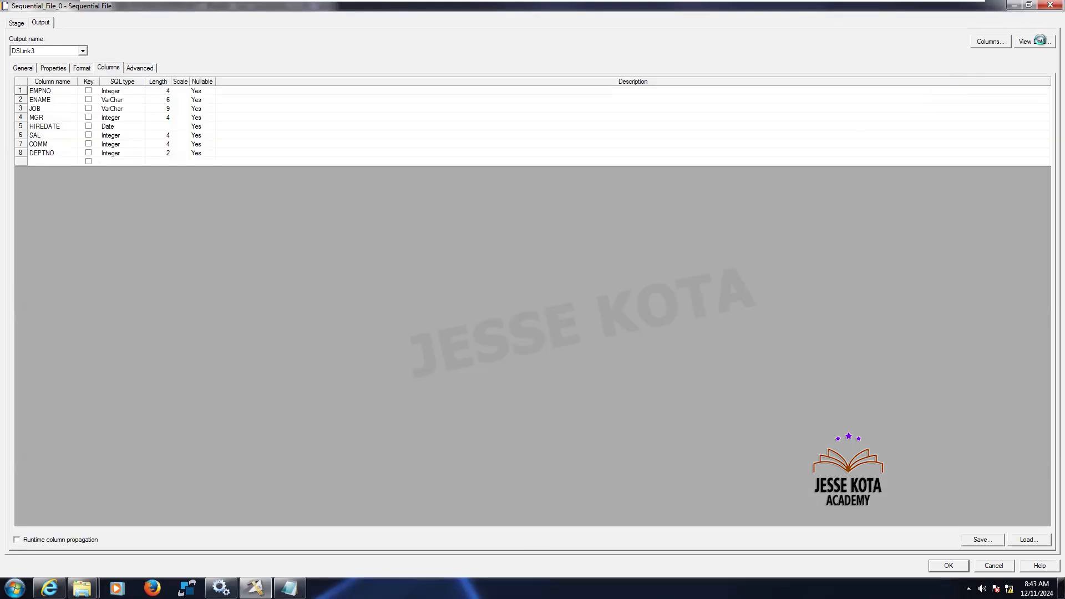
pyautogui.click(637, 267)
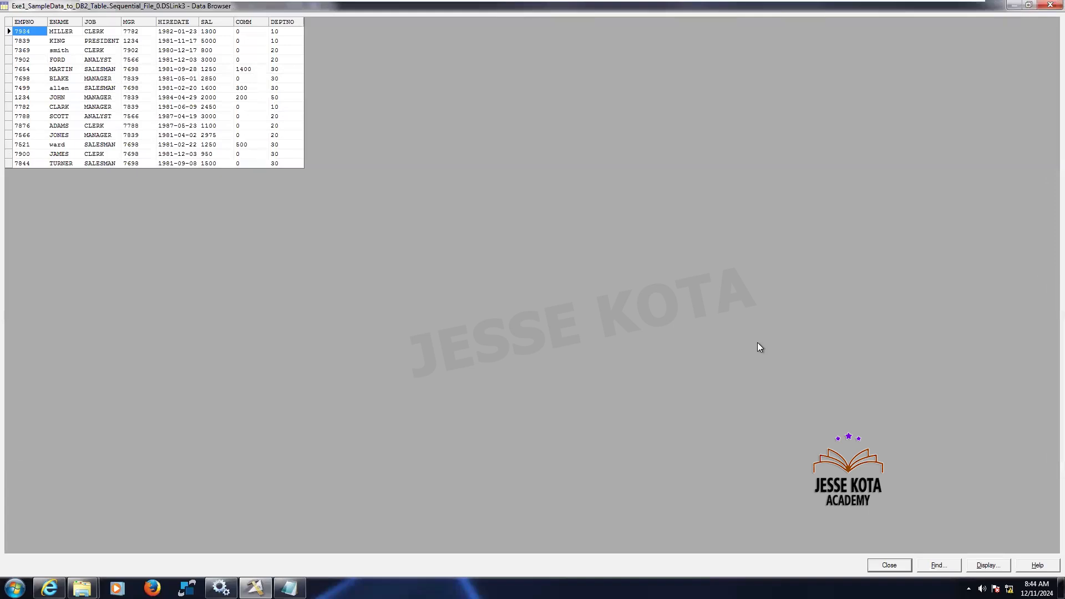
pyautogui.click(891, 565)
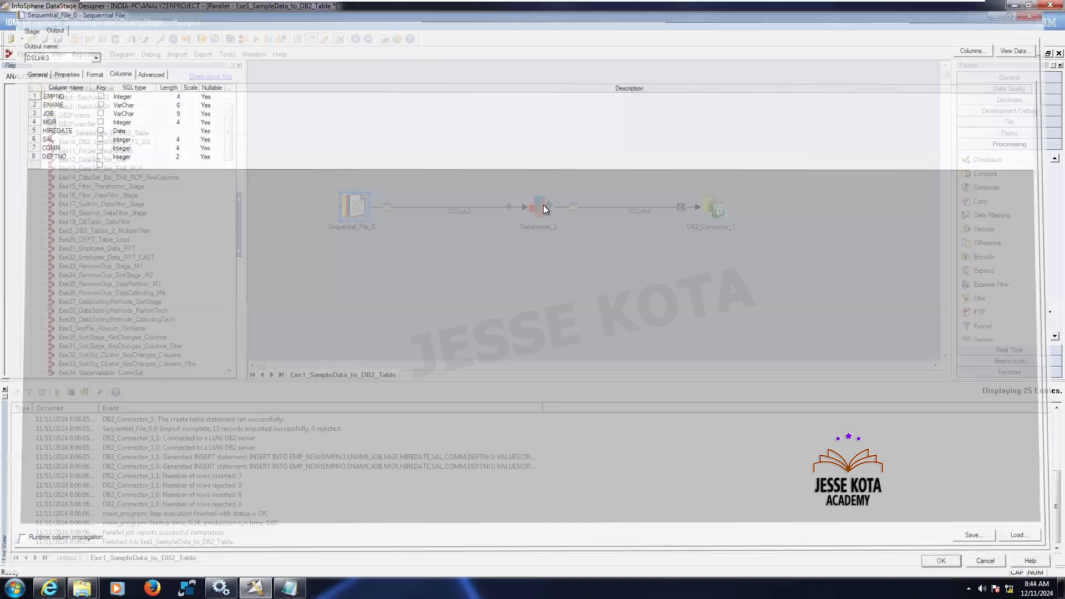
# Step: Examine the Transformer stage's column mappings and constraints in the Exe1_SampleData_to_DB2_Table job
pyautogui.doubleClick(544, 205)
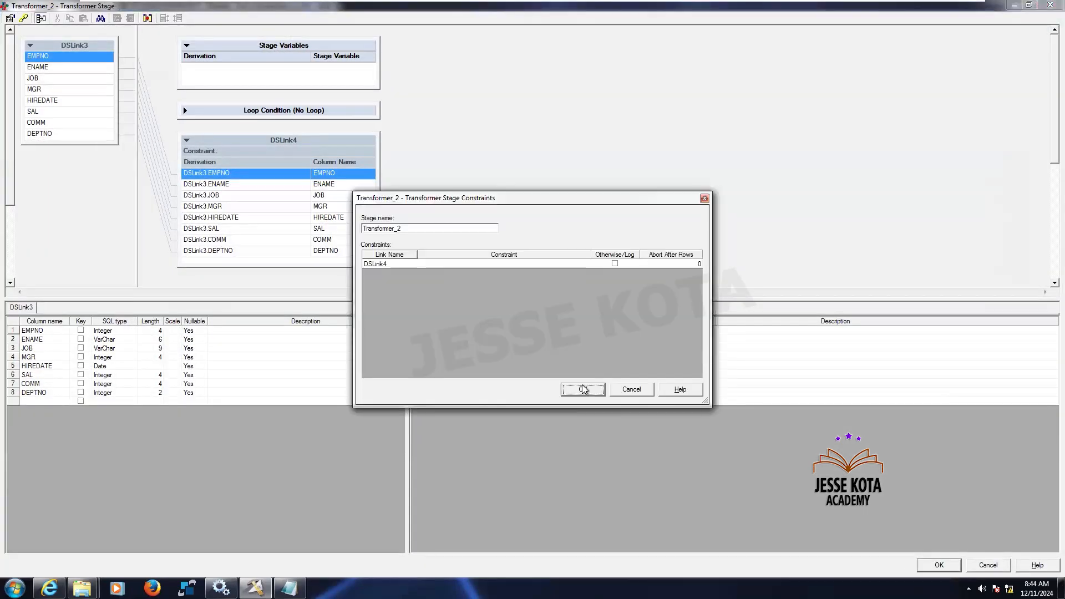
pyautogui.click(574, 387)
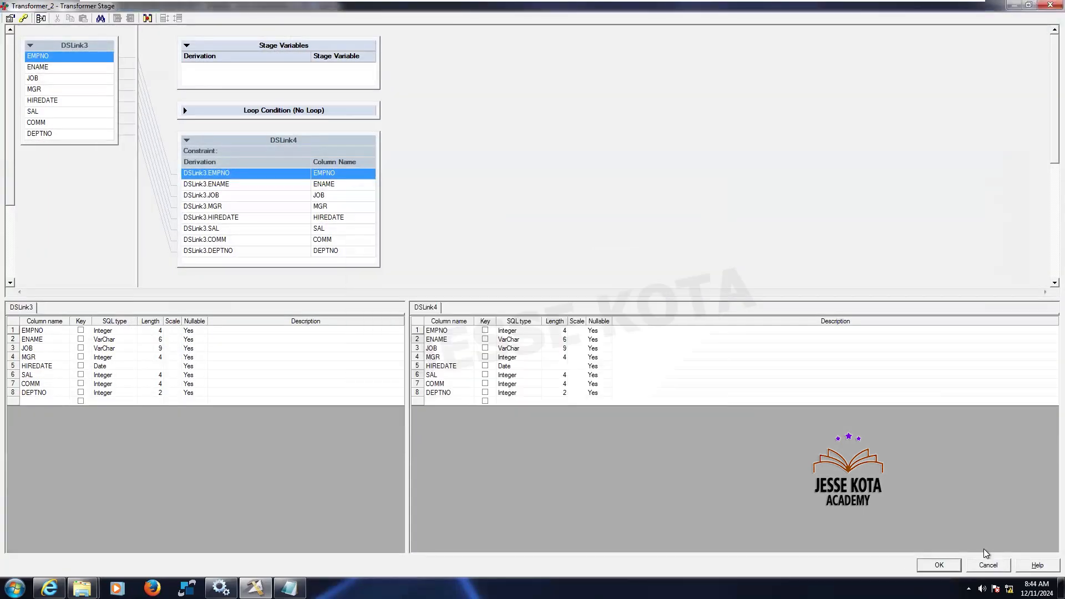
pyautogui.click(939, 564)
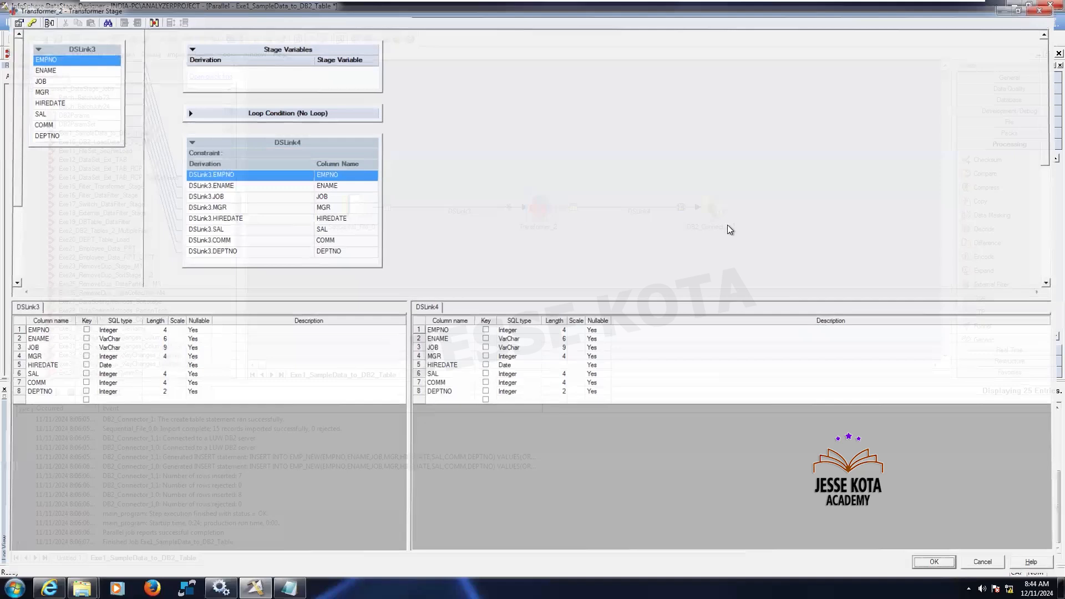
# Step: Open the DB2 connector's properties in the Exe1_SampleData_to_DB2_Table job
pyautogui.doubleClick(721, 209)
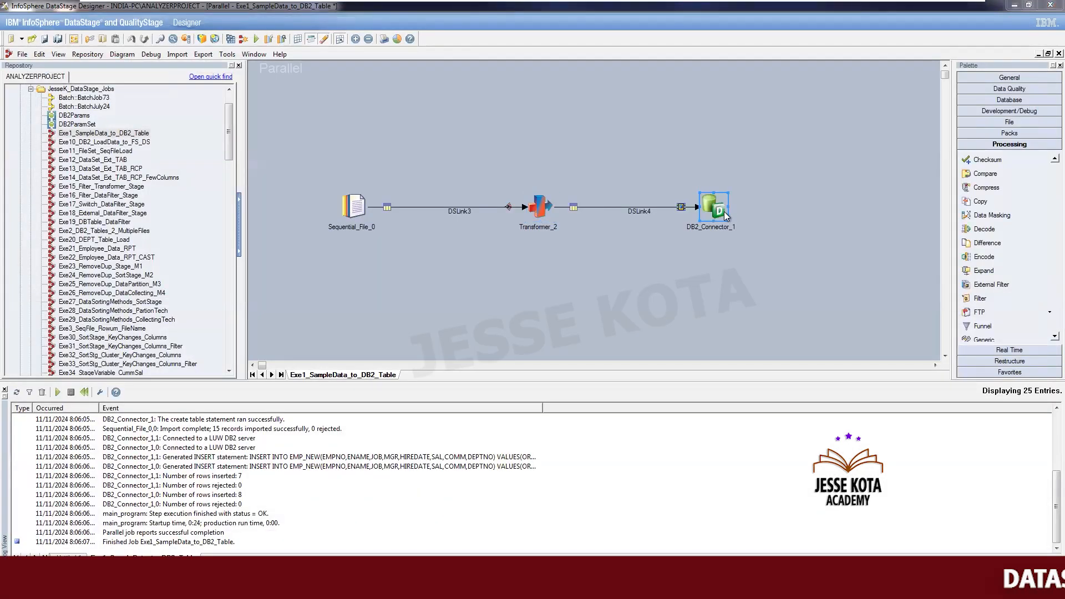